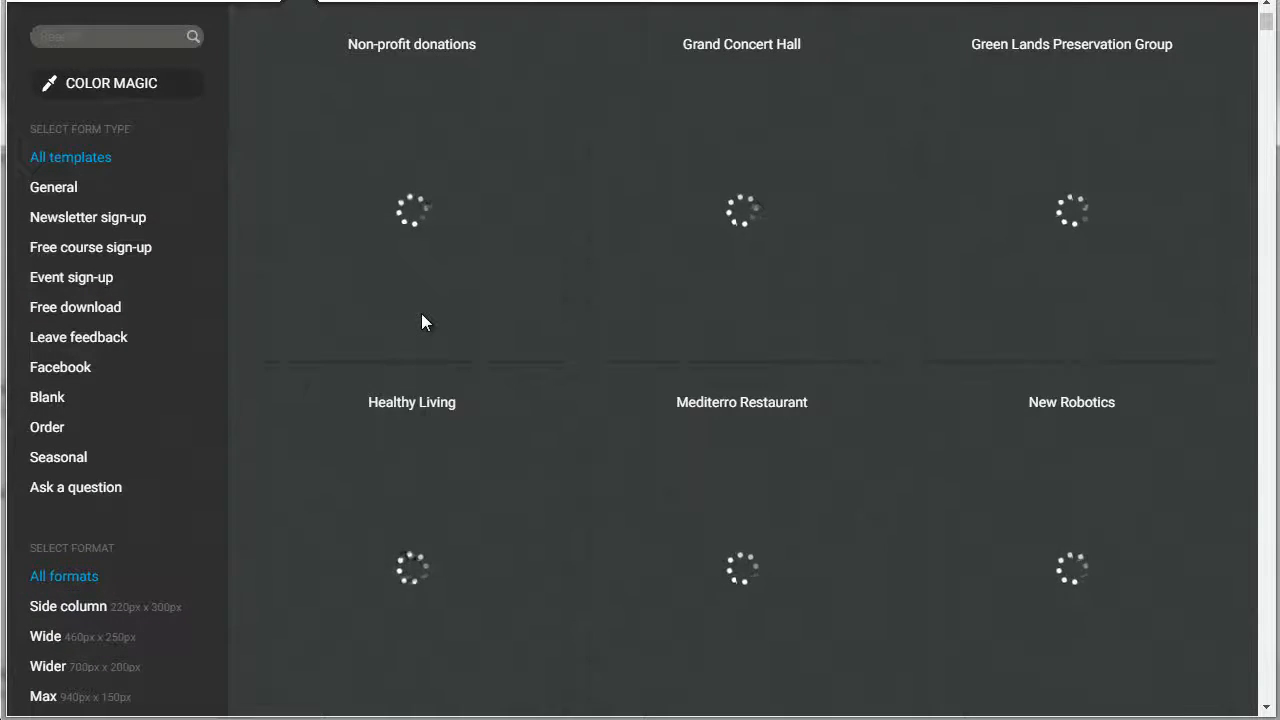
Step: Filter the form templates to Newsletter sign-up and start a form from the New Robotics template
{"action": "scroll", "coordinate": [422, 314], "scroll_direction": "up", "scroll_amount": 1}
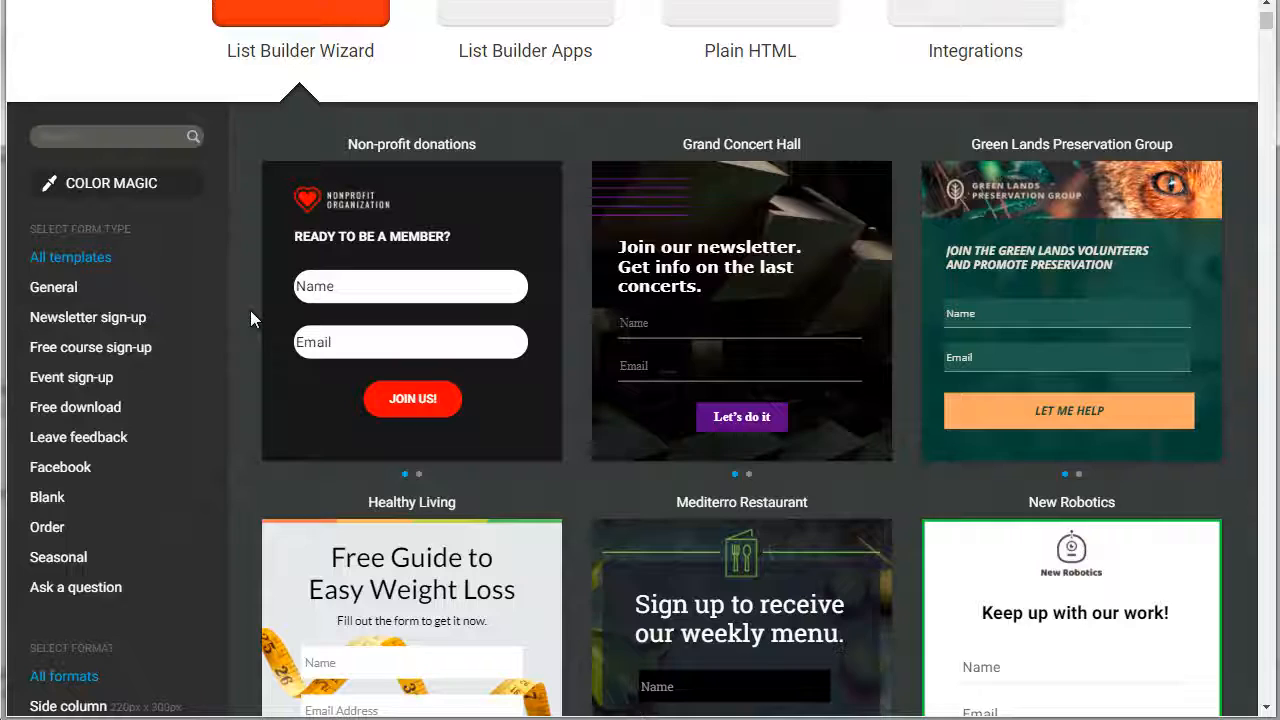
{"action": "left_click", "coordinate": [80, 326]}
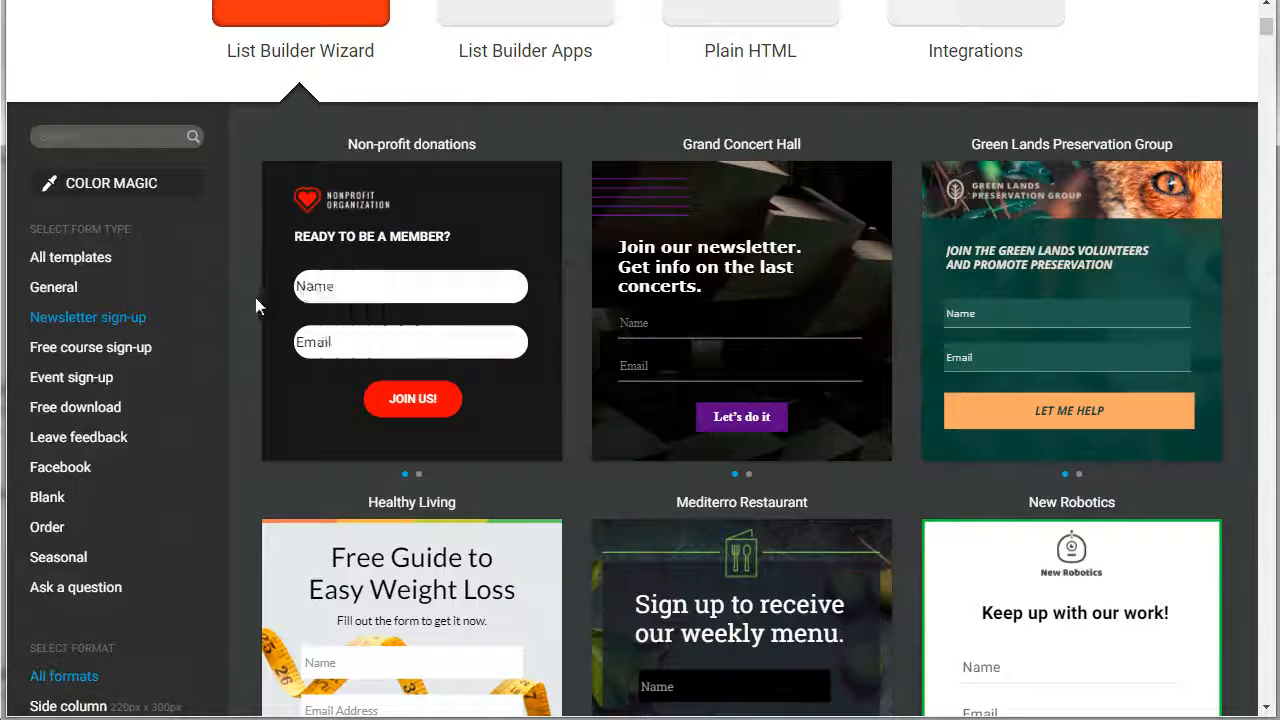
{"action": "scroll", "coordinate": [255, 297], "scroll_direction": "down", "scroll_amount": 3}
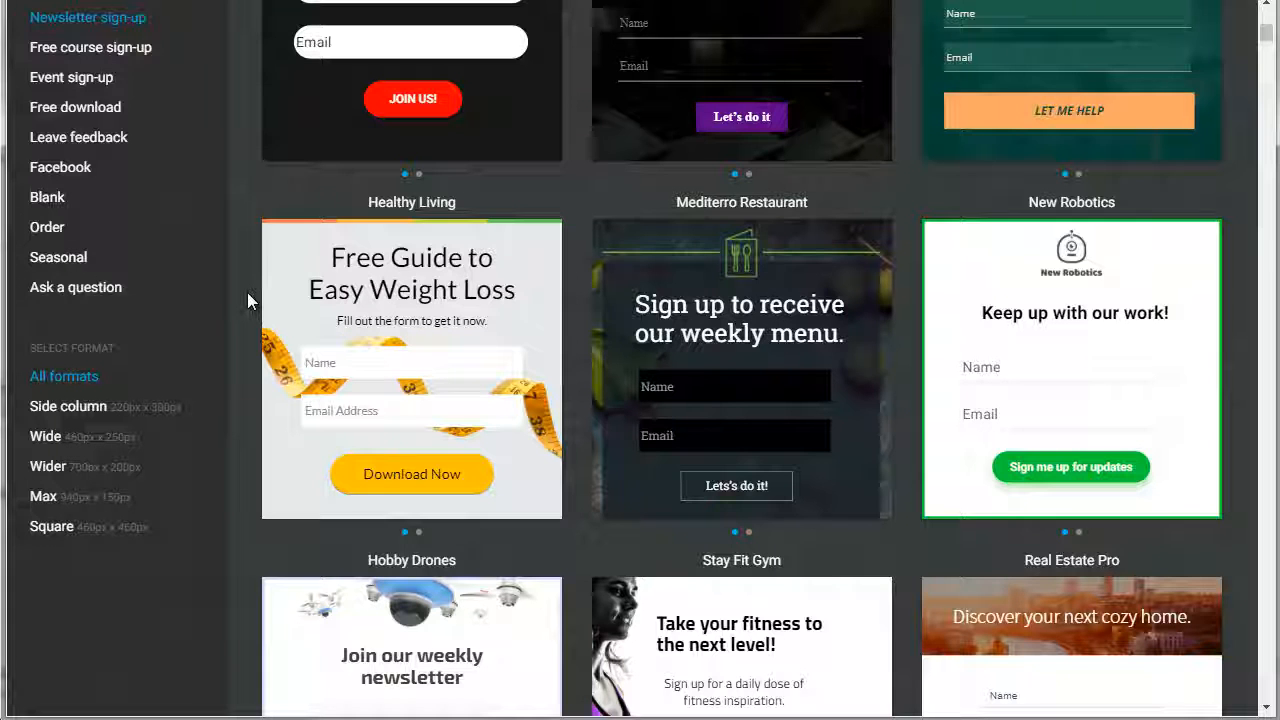
{"action": "scroll", "coordinate": [247, 292], "scroll_direction": "down", "scroll_amount": 3}
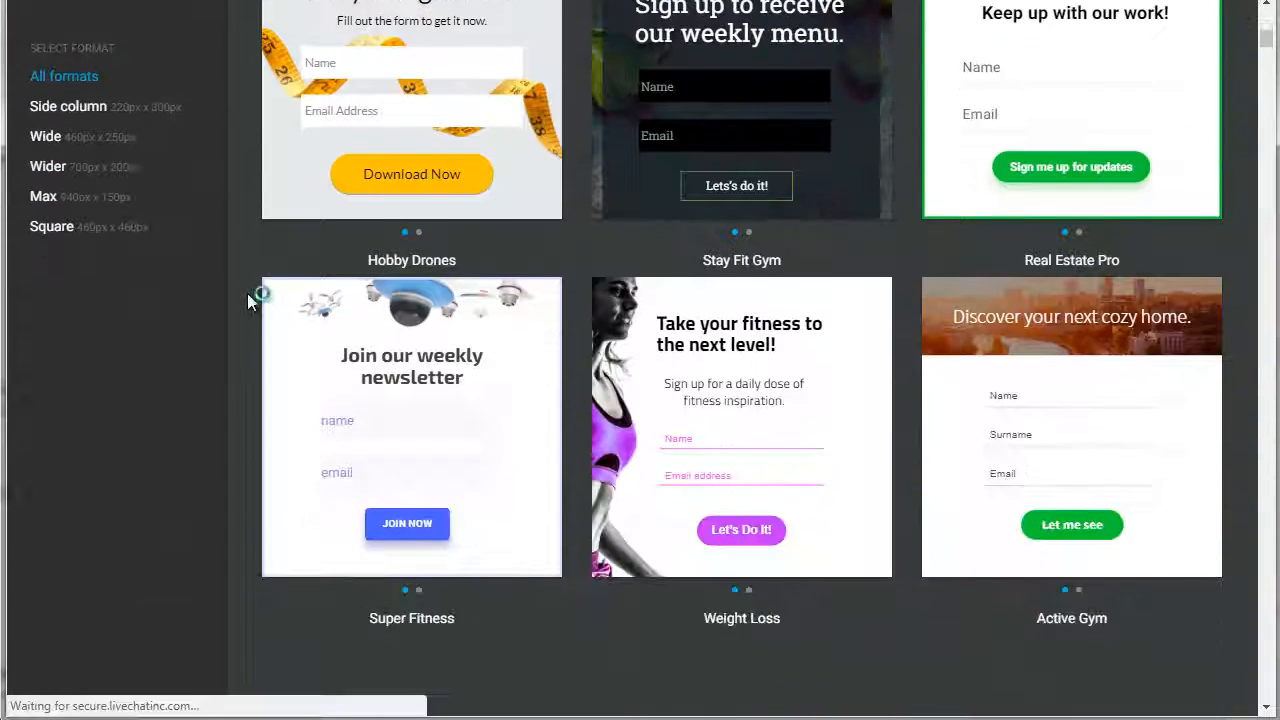
{"action": "scroll", "coordinate": [247, 293], "scroll_direction": "down", "scroll_amount": 3}
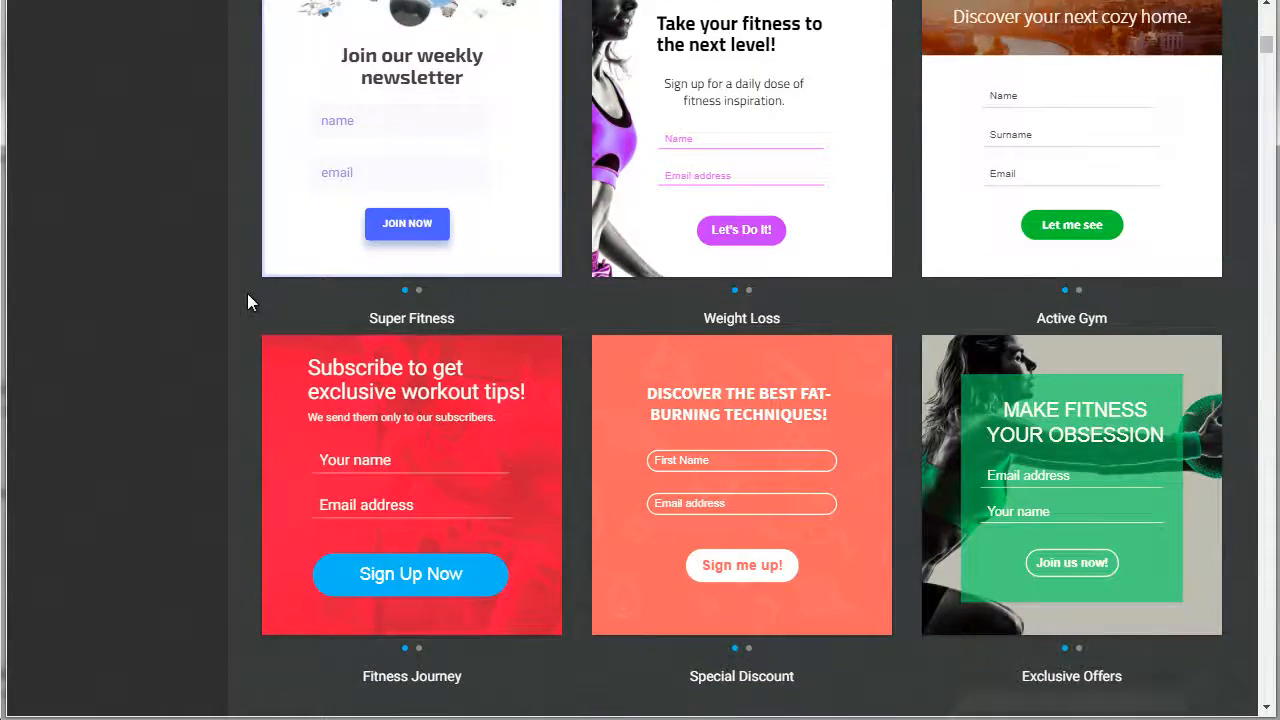
{"action": "scroll", "coordinate": [247, 293], "scroll_direction": "down", "scroll_amount": 3}
{"action": "scroll", "coordinate": [247, 293], "scroll_direction": "up", "scroll_amount": 4}
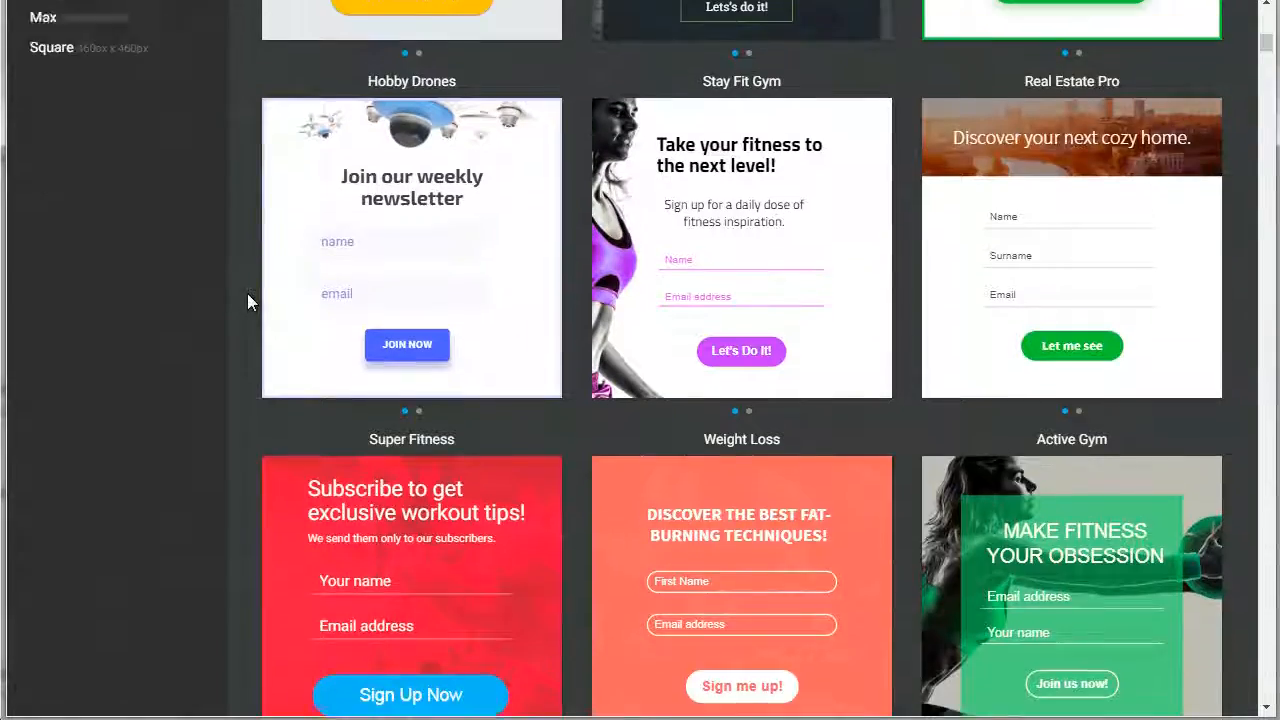
{"action": "scroll", "coordinate": [247, 293], "scroll_direction": "up", "scroll_amount": 2}
{"action": "scroll", "coordinate": [247, 293], "scroll_direction": "up", "scroll_amount": 1}
{"action": "mouse_move", "coordinate": [438, 484]}
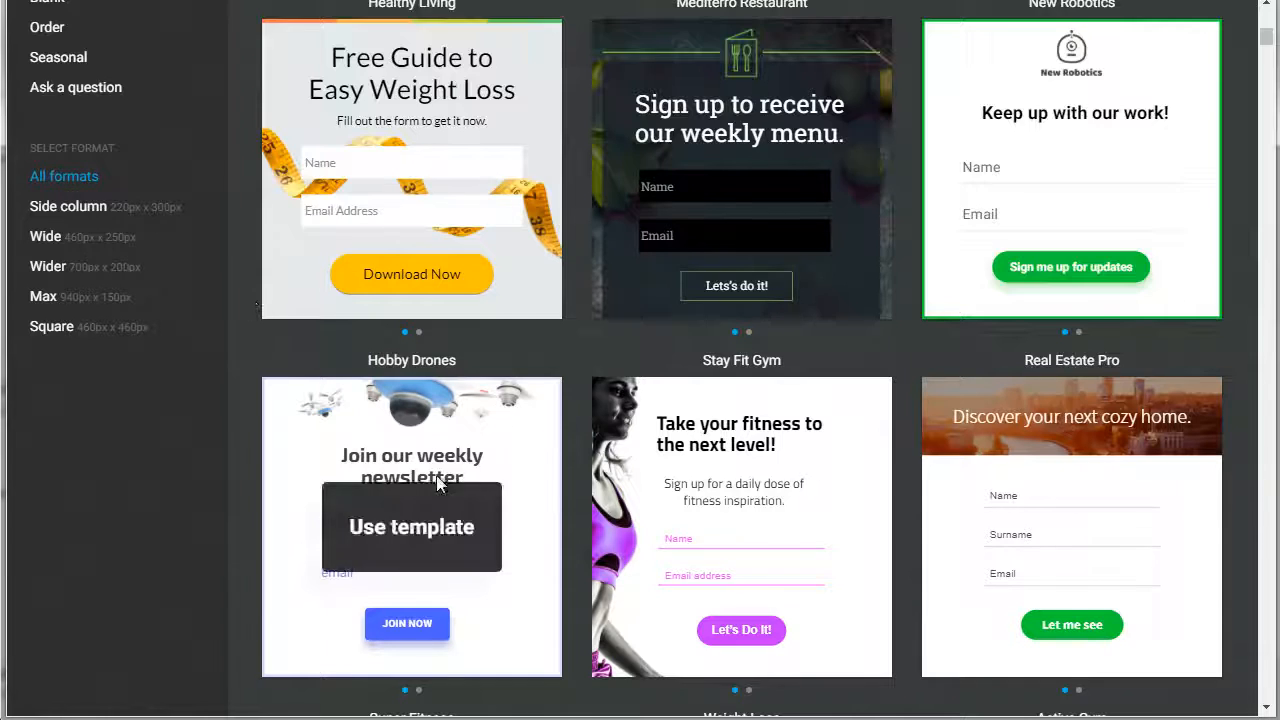
{"action": "scroll", "coordinate": [247, 373], "scroll_direction": "up", "scroll_amount": 2}
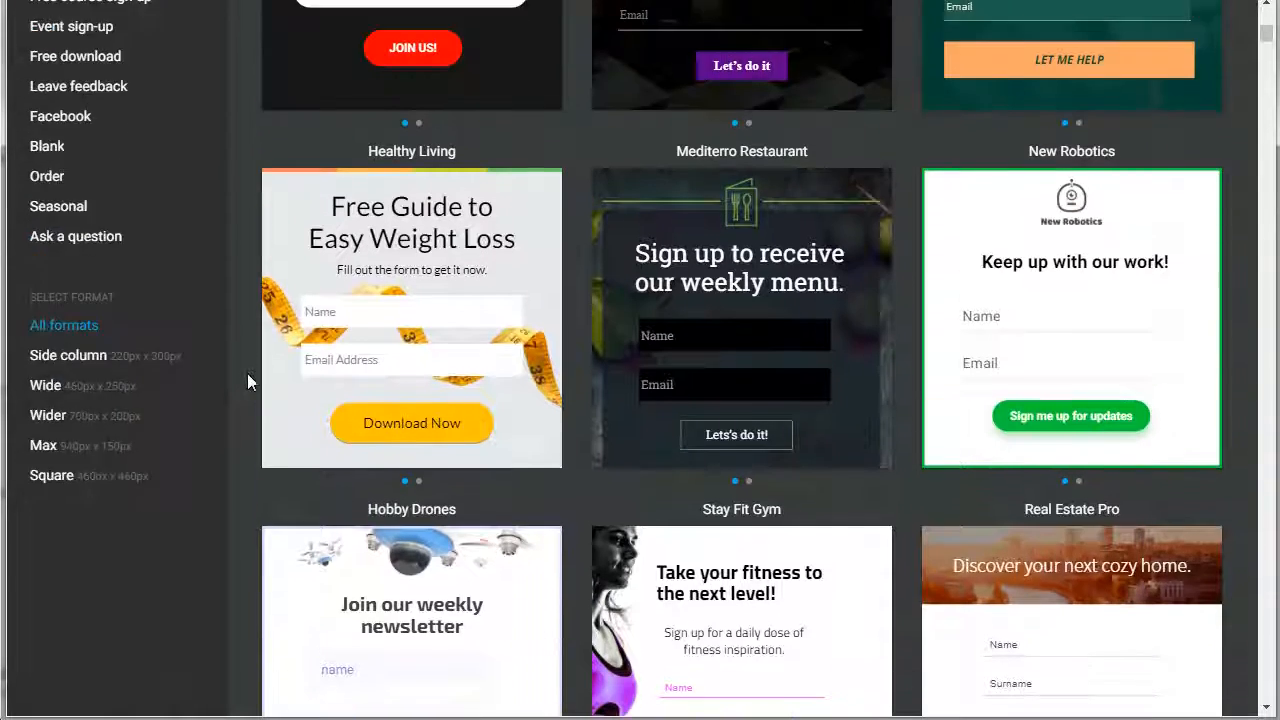
{"action": "scroll", "coordinate": [247, 373], "scroll_direction": "up", "scroll_amount": 2}
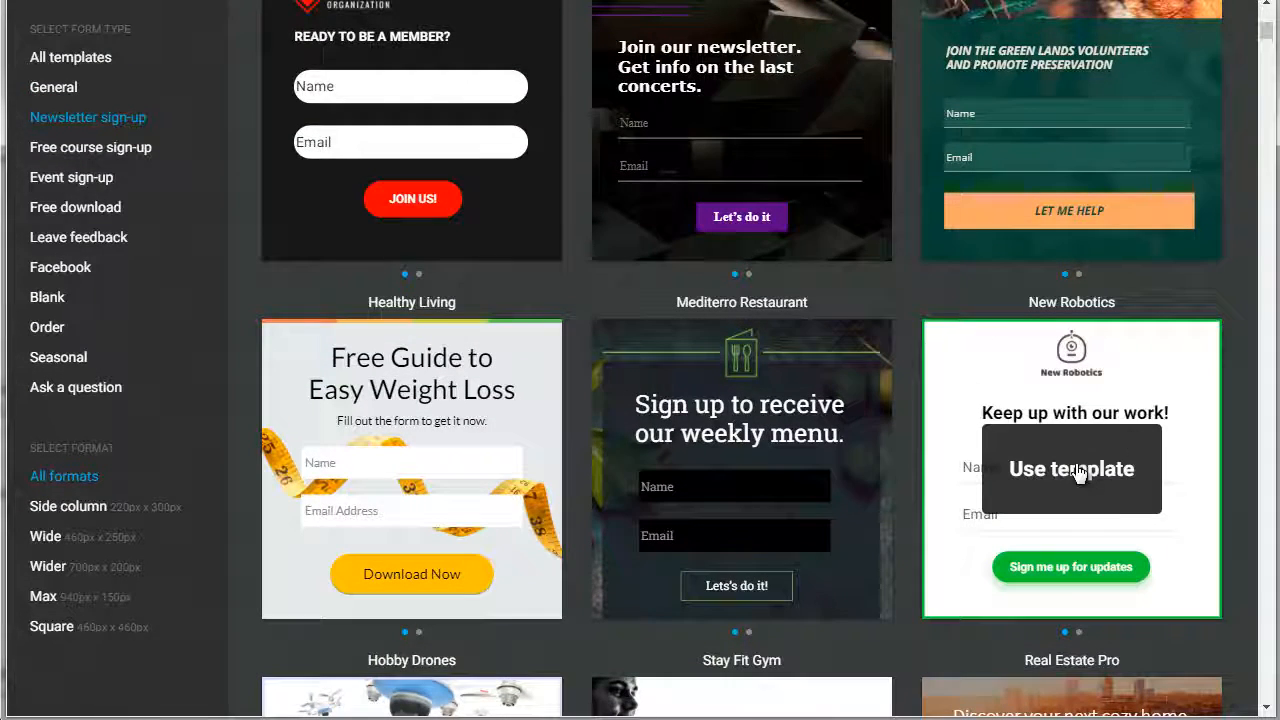
{"action": "left_click", "coordinate": [1078, 474]}
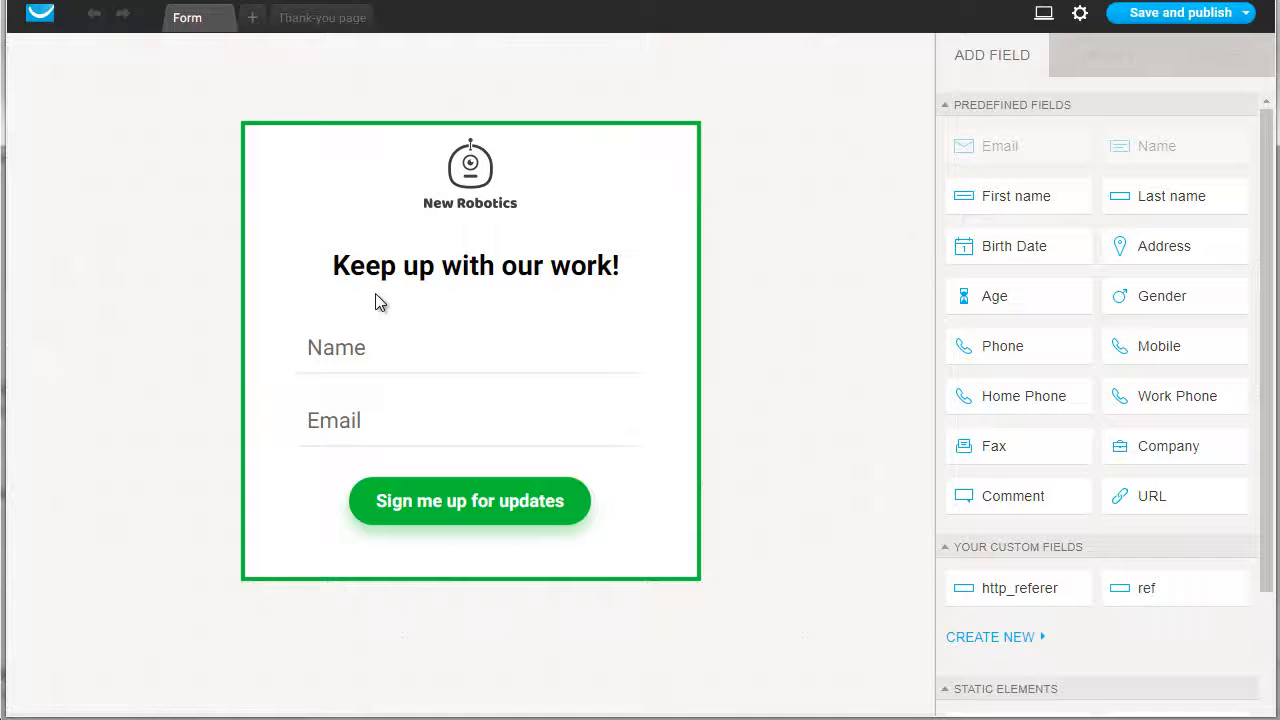
Step: Delete the New Robotics logo image from the form
{"action": "left_click", "coordinate": [462, 172]}
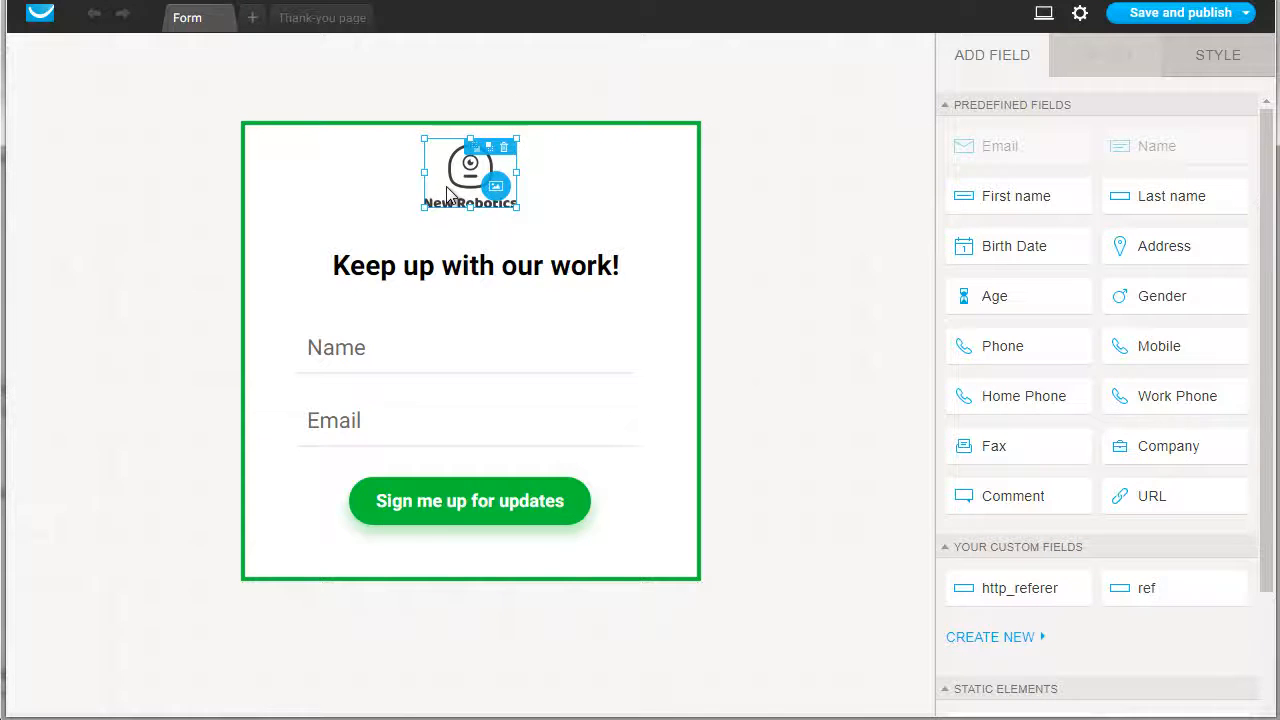
{"action": "left_click", "coordinate": [498, 187]}
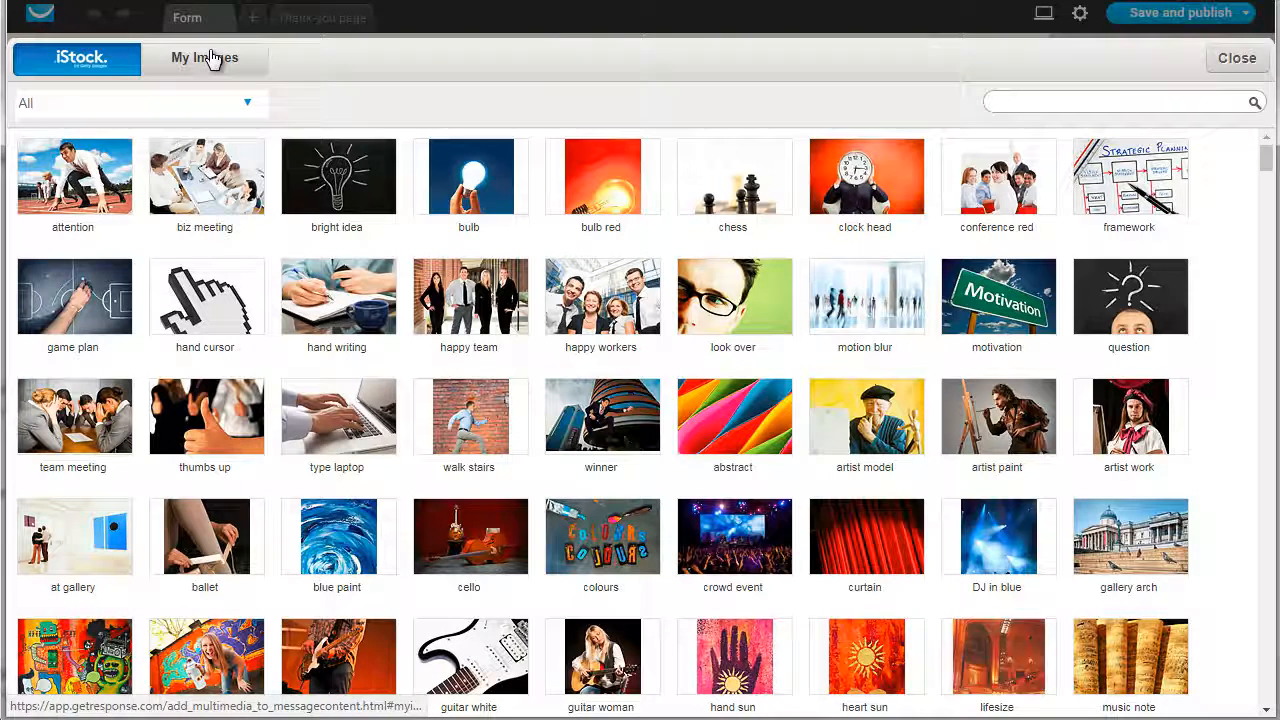
{"action": "left_click", "coordinate": [1236, 58]}
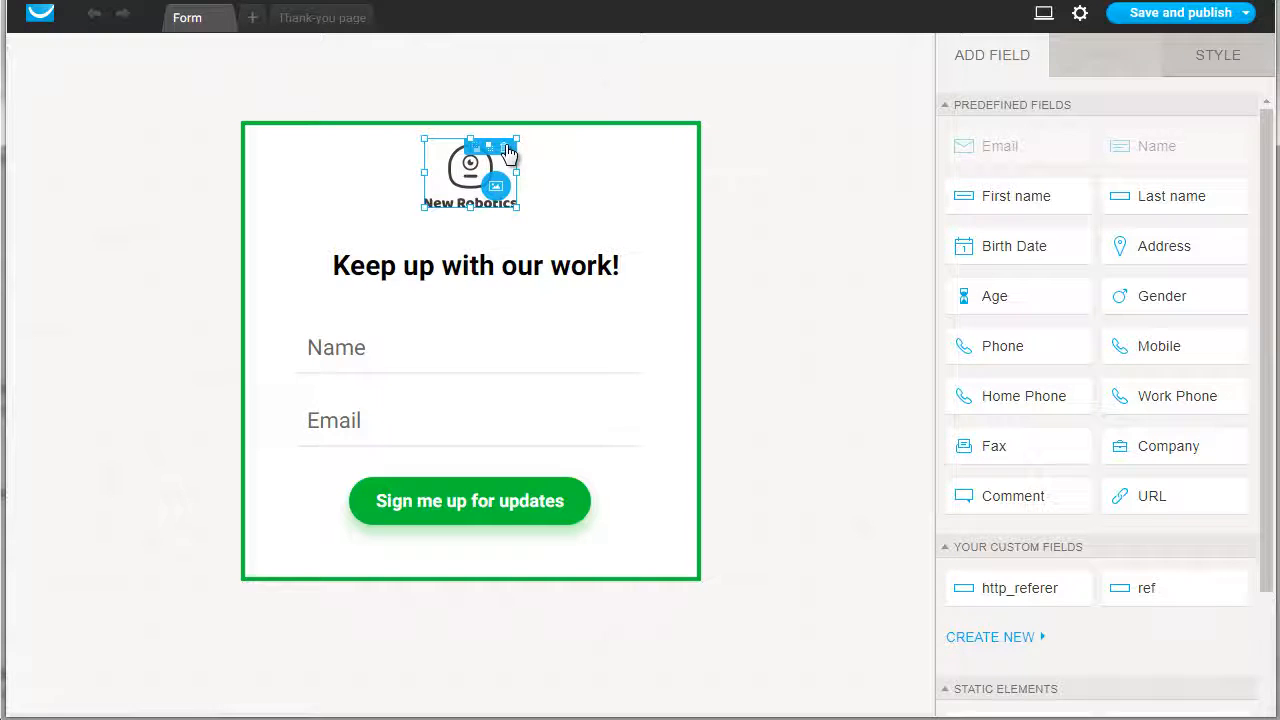
{"action": "left_click", "coordinate": [504, 148]}
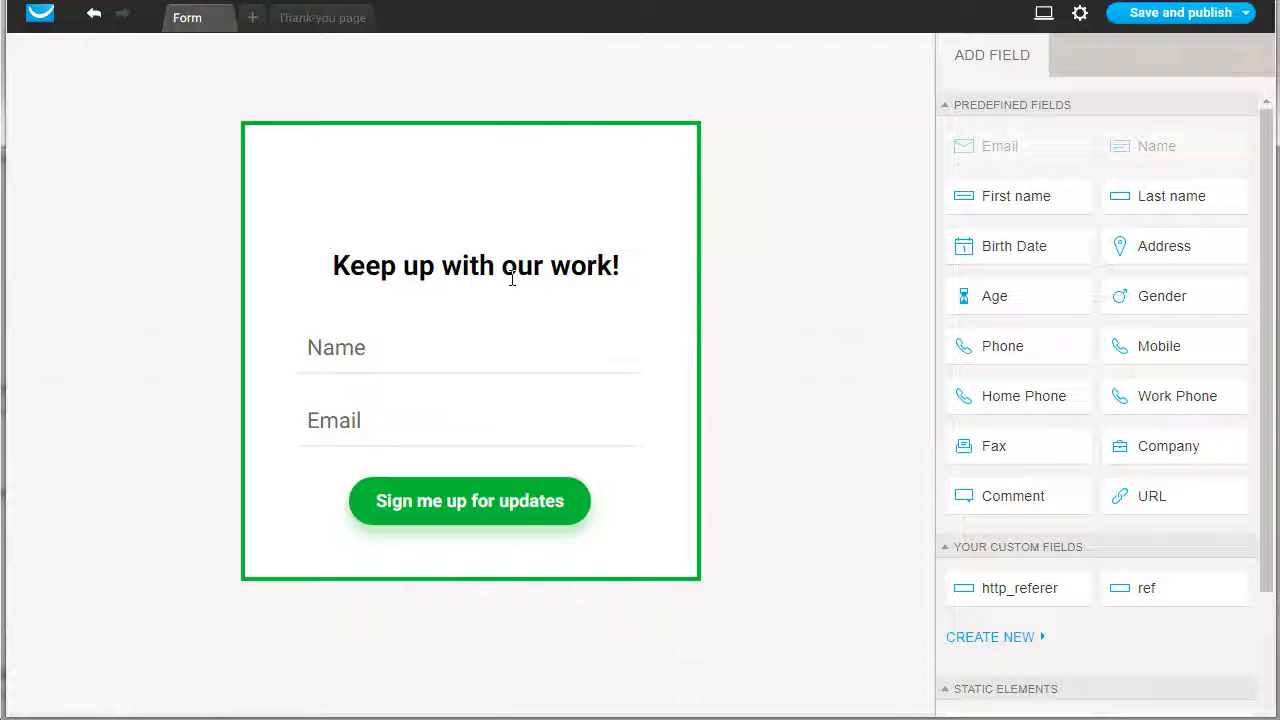
{"action": "left_click", "coordinate": [350, 262]}
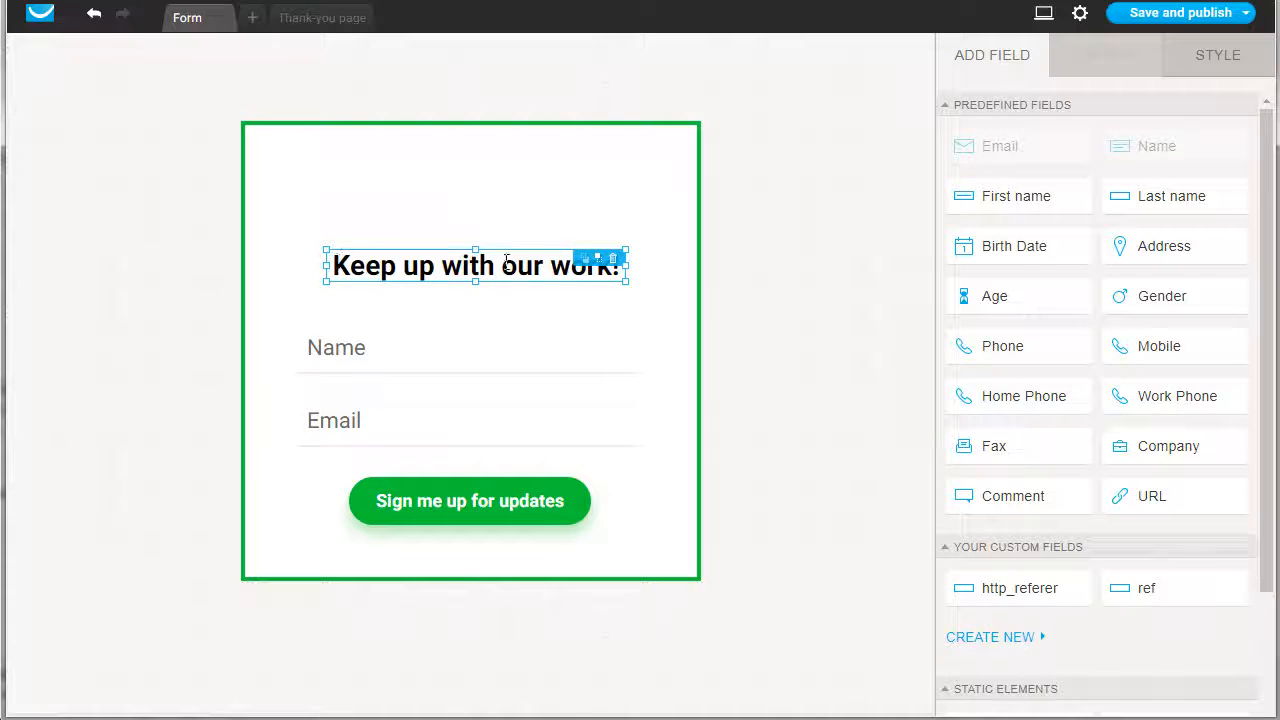
{"action": "left_click", "coordinate": [360, 355]}
{"action": "left_click", "coordinate": [347, 410]}
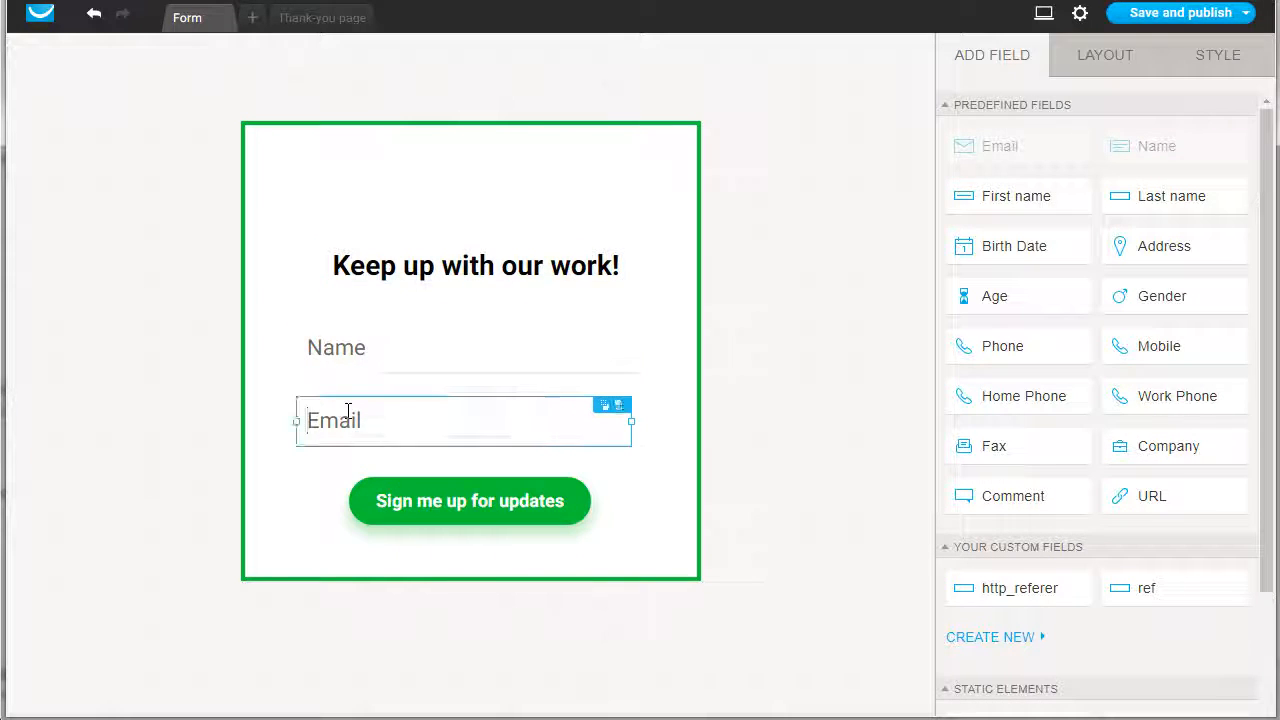
Step: Replace the text of the form's green sign-up button with "Send Me The Report"
{"action": "left_click", "coordinate": [427, 522]}
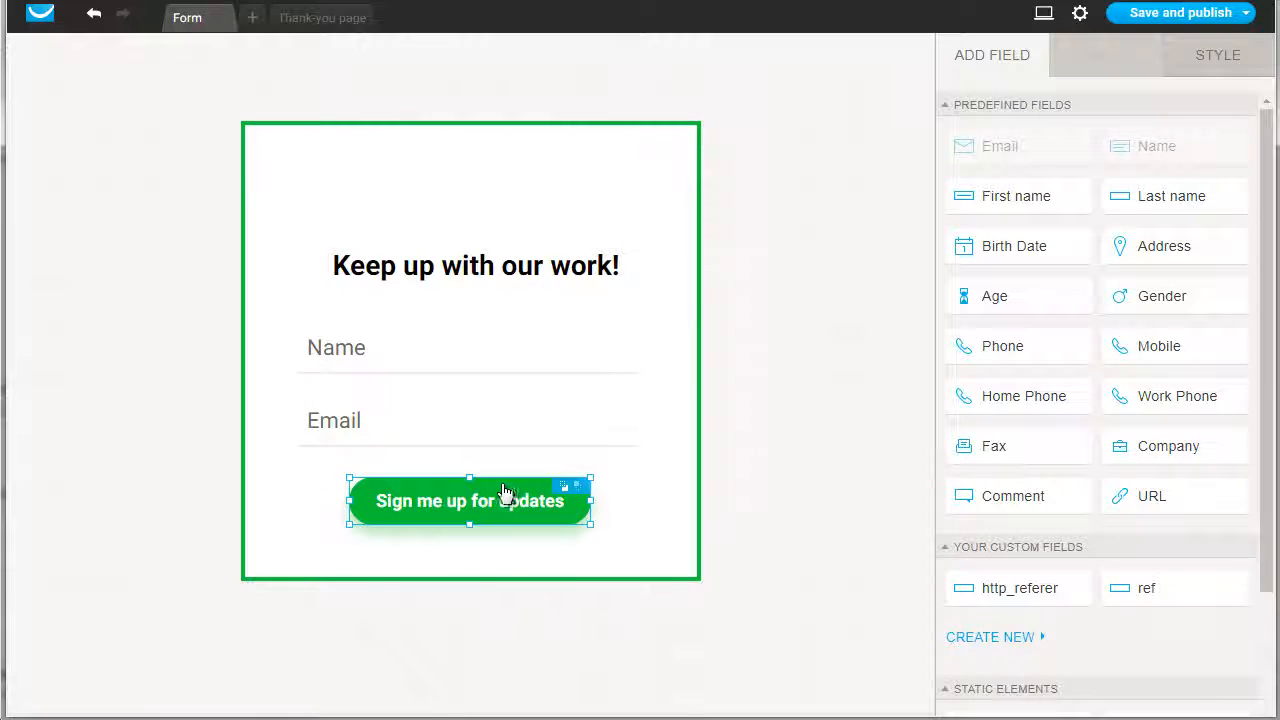
{"action": "left_click", "coordinate": [476, 514]}
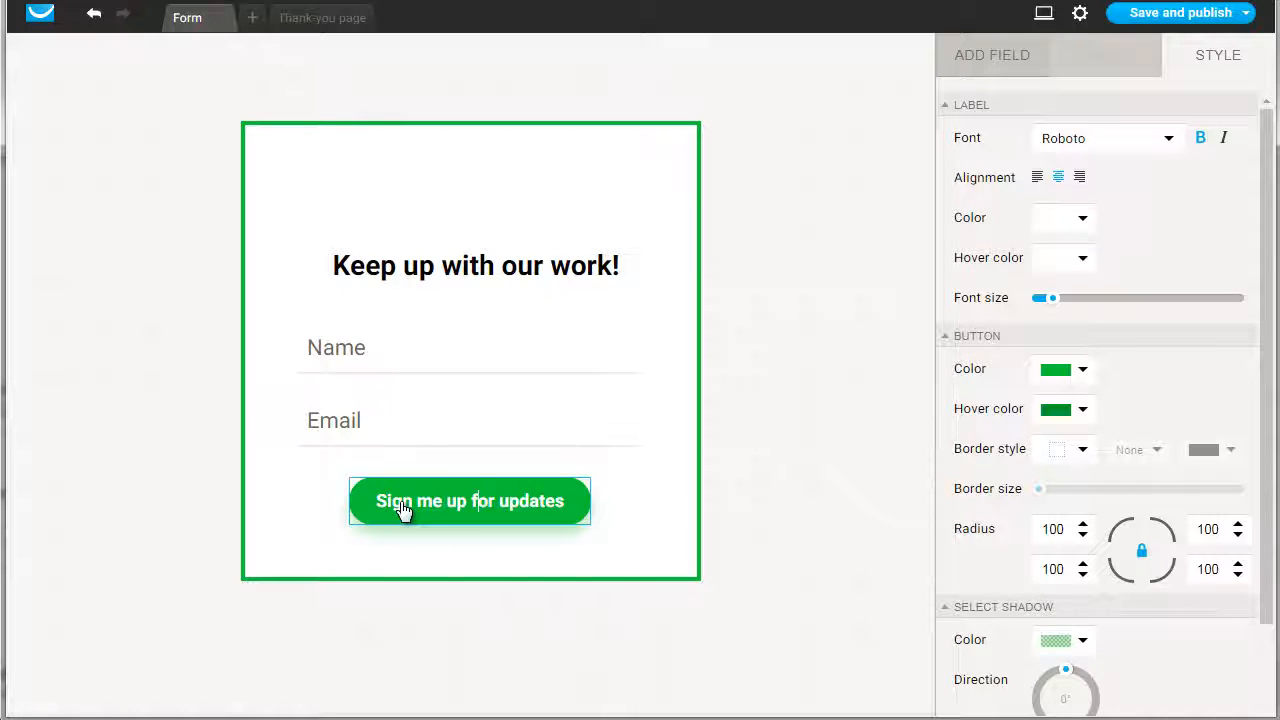
{"action": "type", "text": "S"}
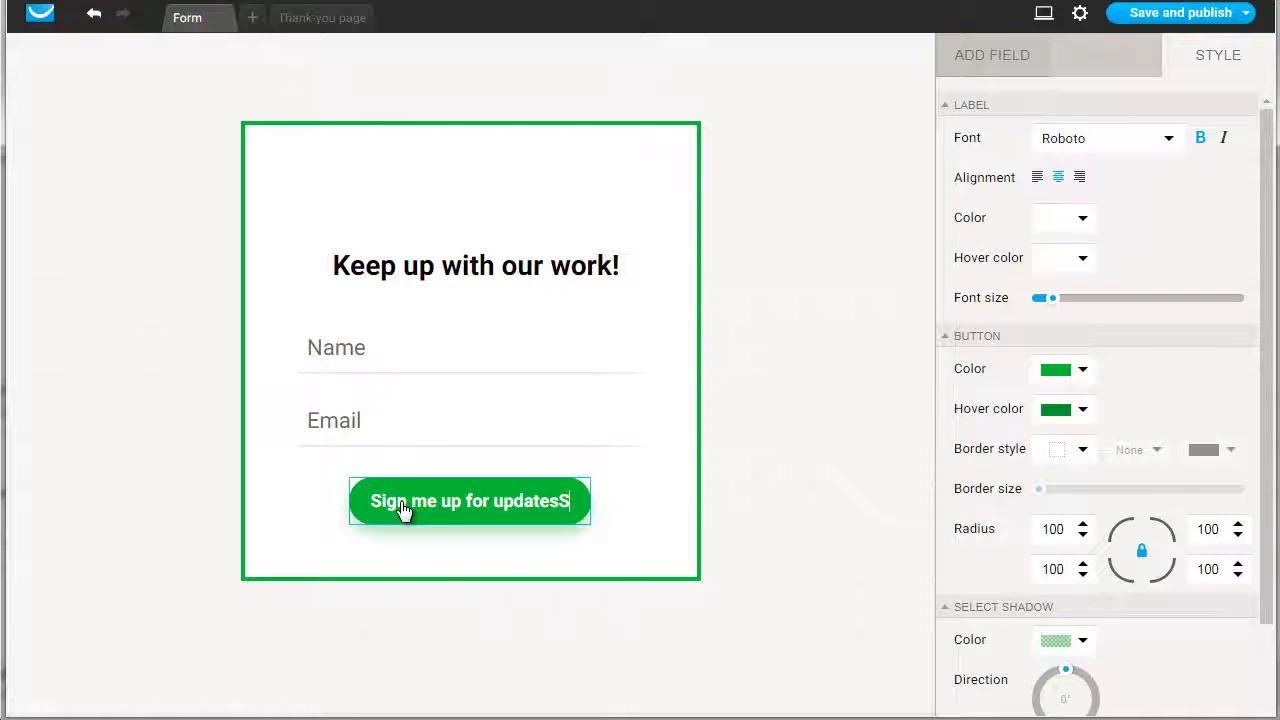
{"action": "key", "text": "ctrl+a"}
{"action": "type", "text": "Send M"}
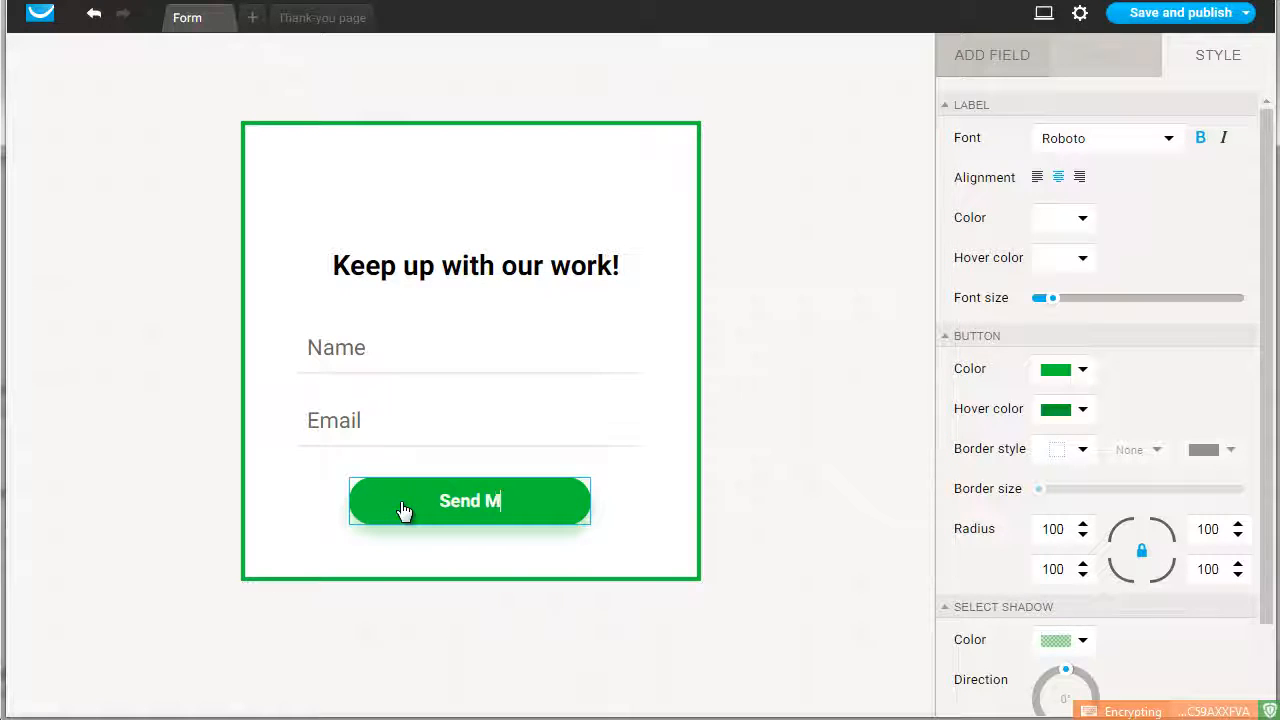
{"action": "type", "text": "e The Report"}
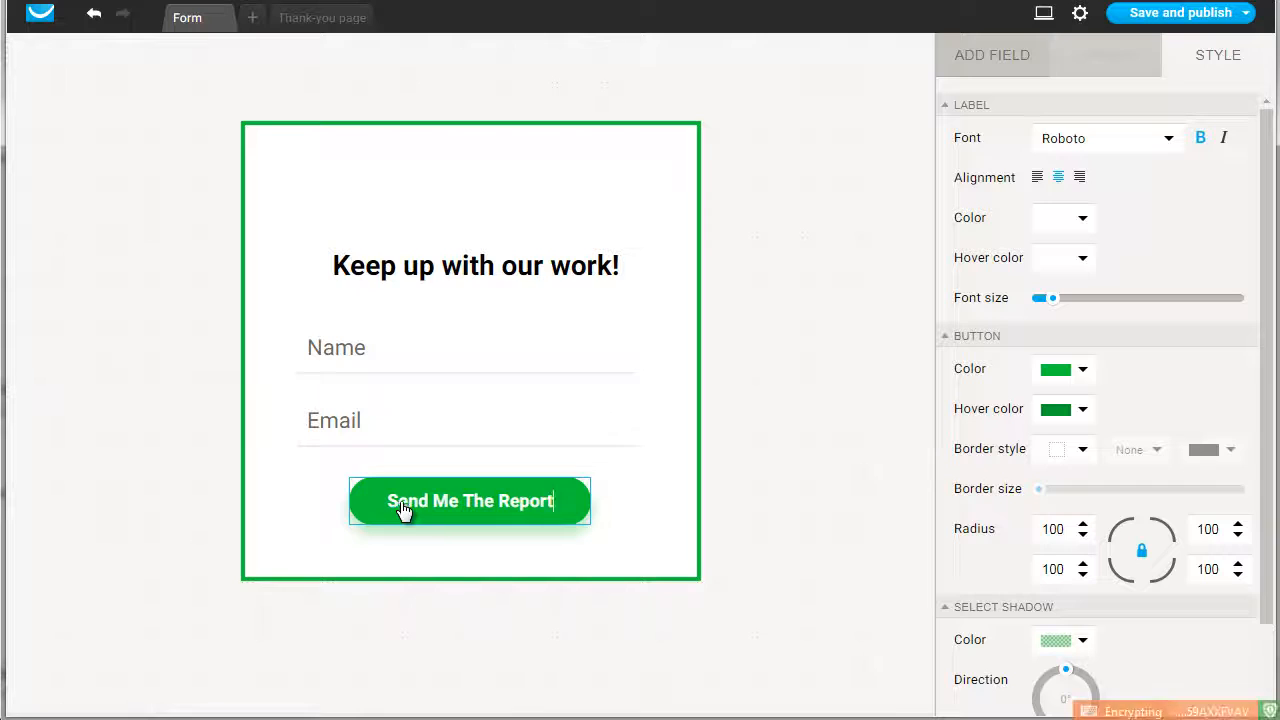
{"action": "left_click", "coordinate": [773, 372]}
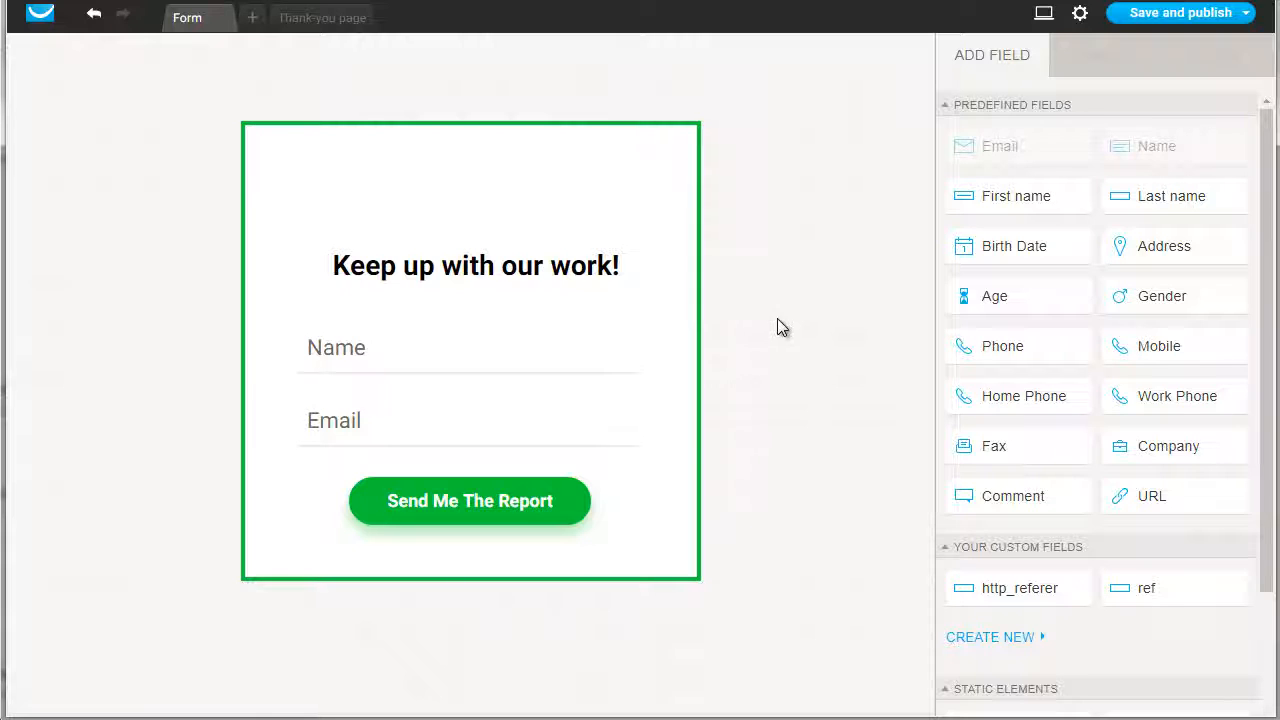
Step: Look through the available form fields and open the layout settings of the Name field
{"action": "left_click", "coordinate": [449, 357]}
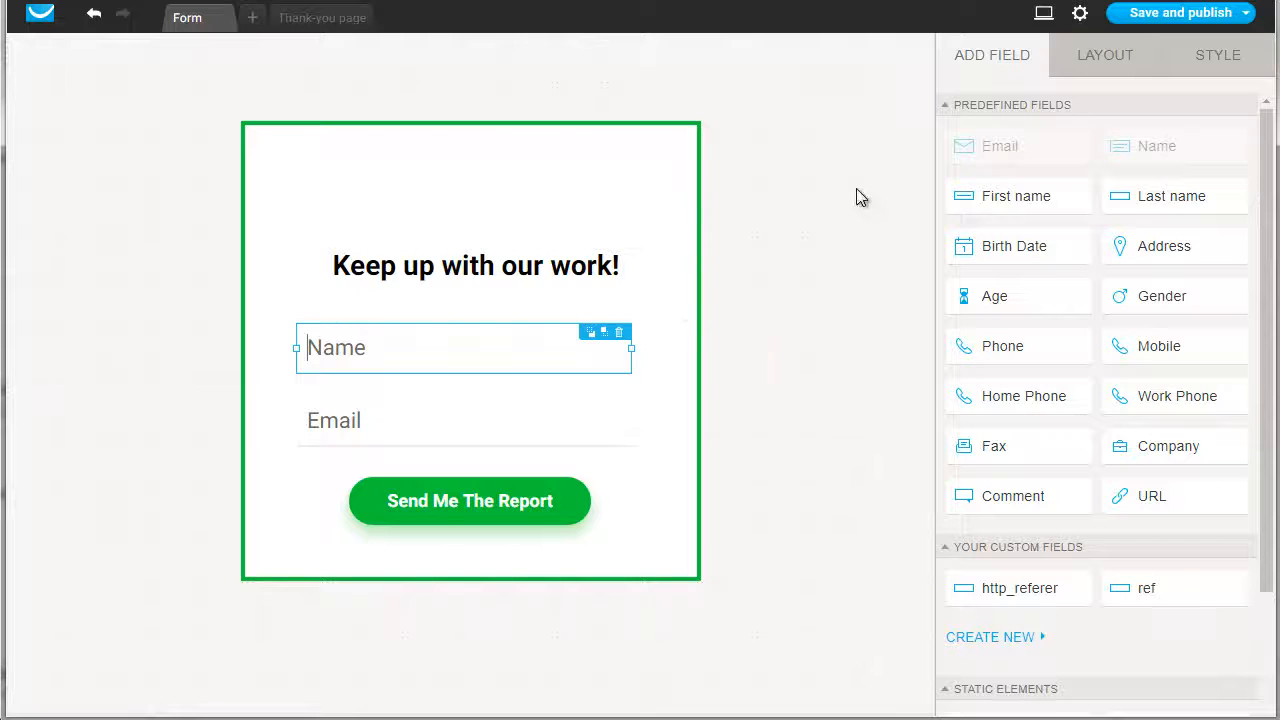
{"action": "scroll", "coordinate": [1080, 594], "scroll_direction": "down", "scroll_amount": 2}
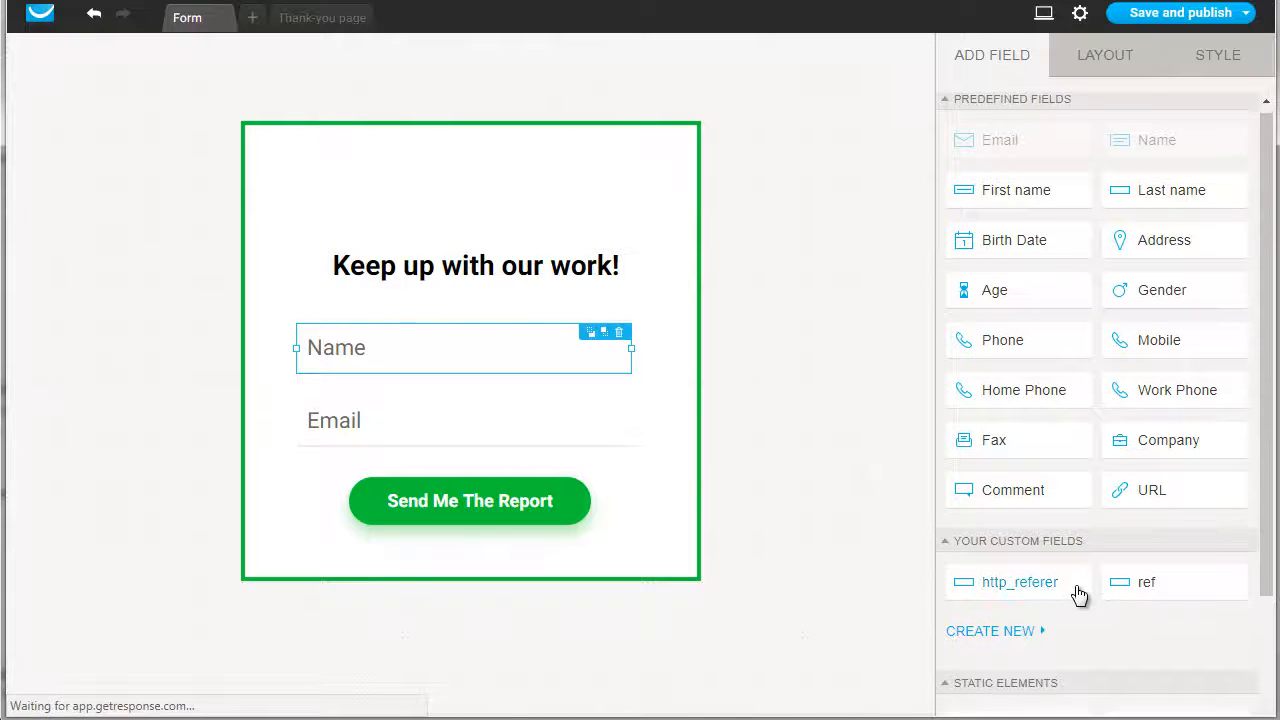
{"action": "scroll", "coordinate": [1074, 463], "scroll_direction": "up", "scroll_amount": 2}
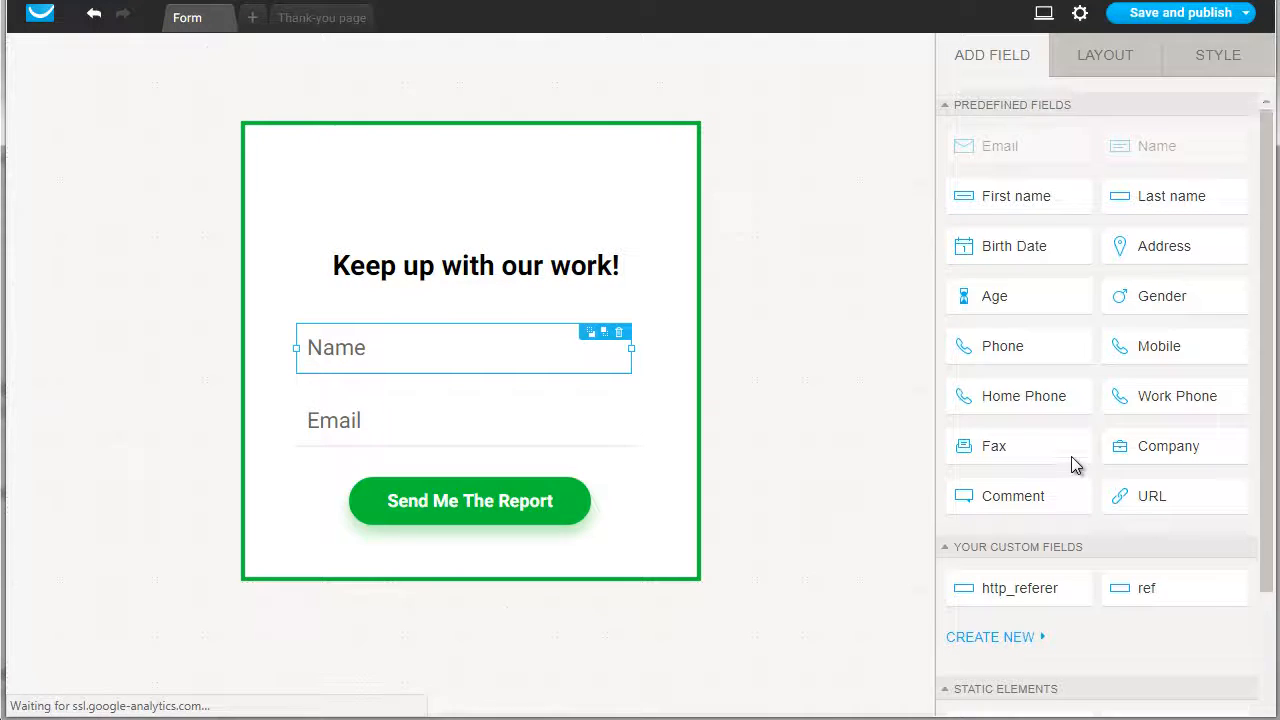
{"action": "left_click", "coordinate": [1122, 55]}
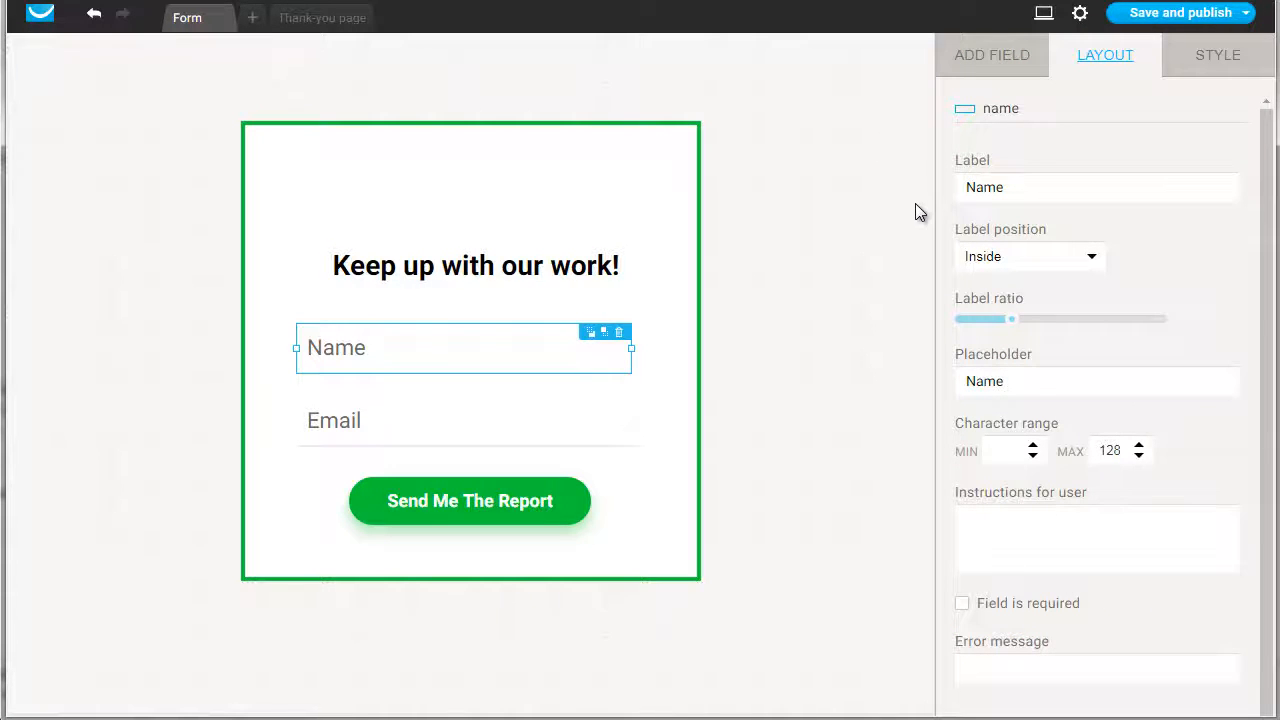
Step: Save and publish the form, and copy its JavaScript code for installing it on a website
{"action": "mouse_move", "coordinate": [1180, 22]}
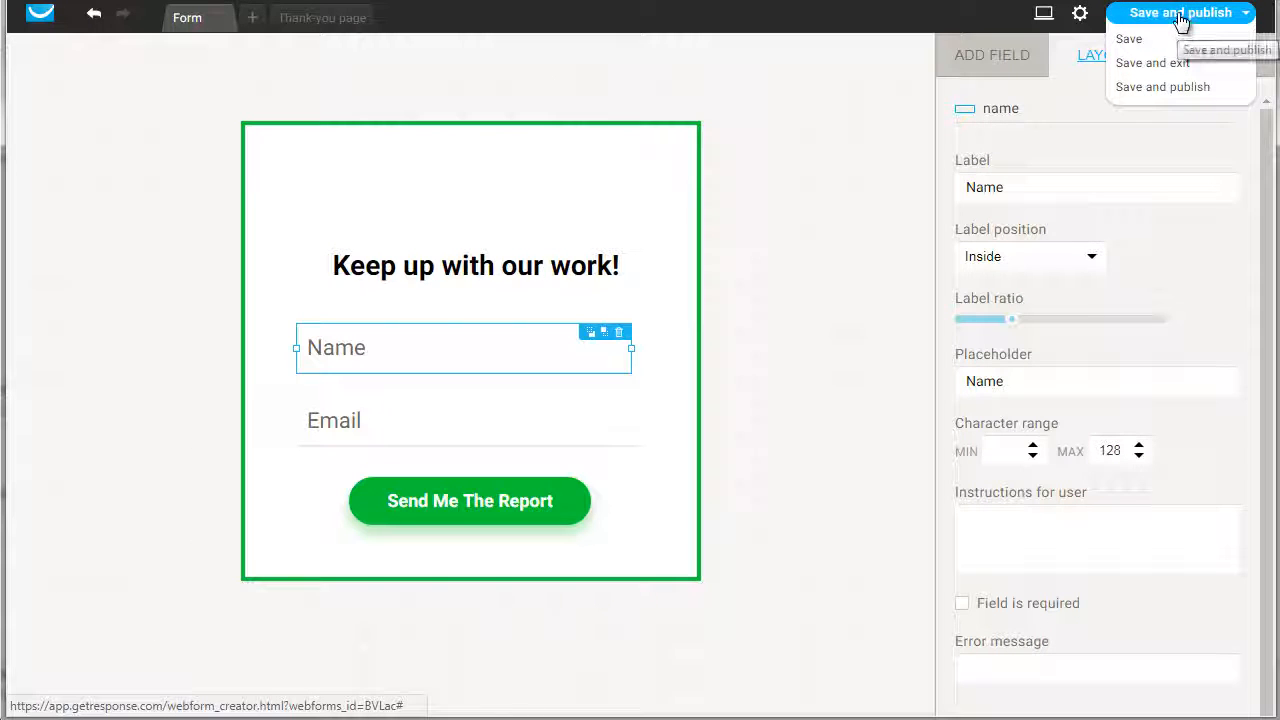
{"action": "left_click", "coordinate": [1180, 14]}
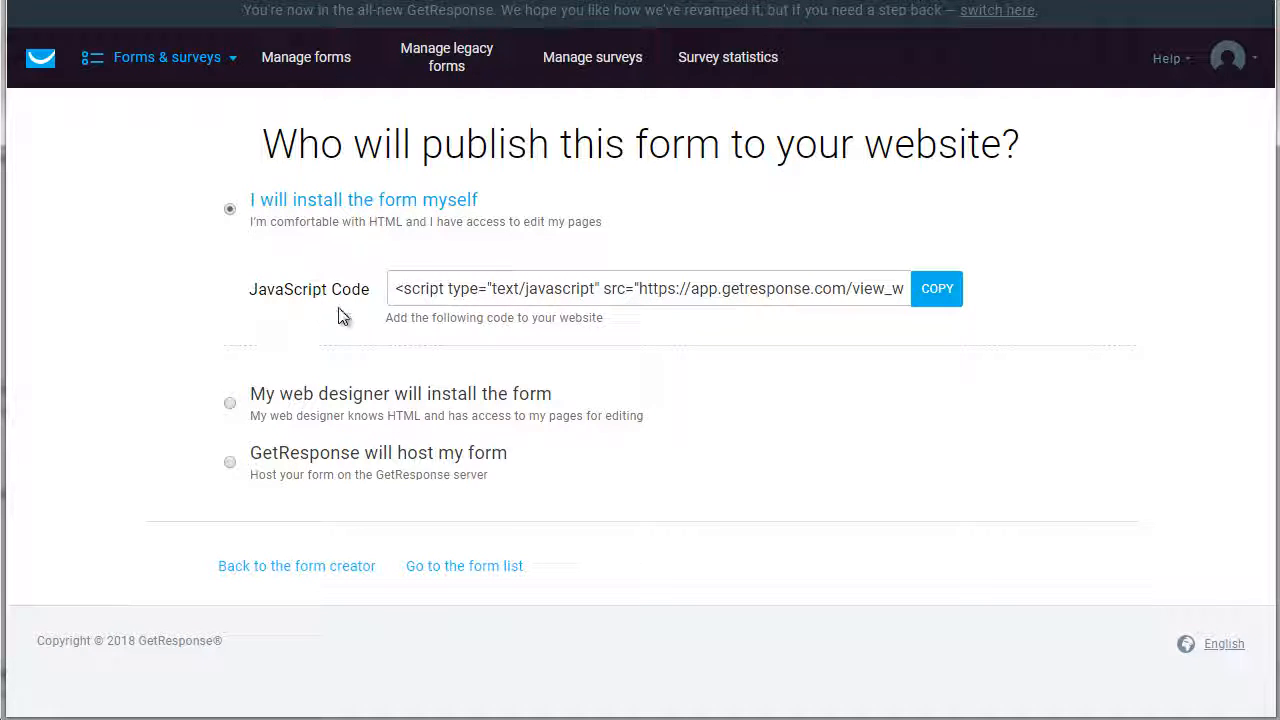
{"action": "left_click", "coordinate": [932, 292]}
{"action": "left_click", "coordinate": [932, 294]}
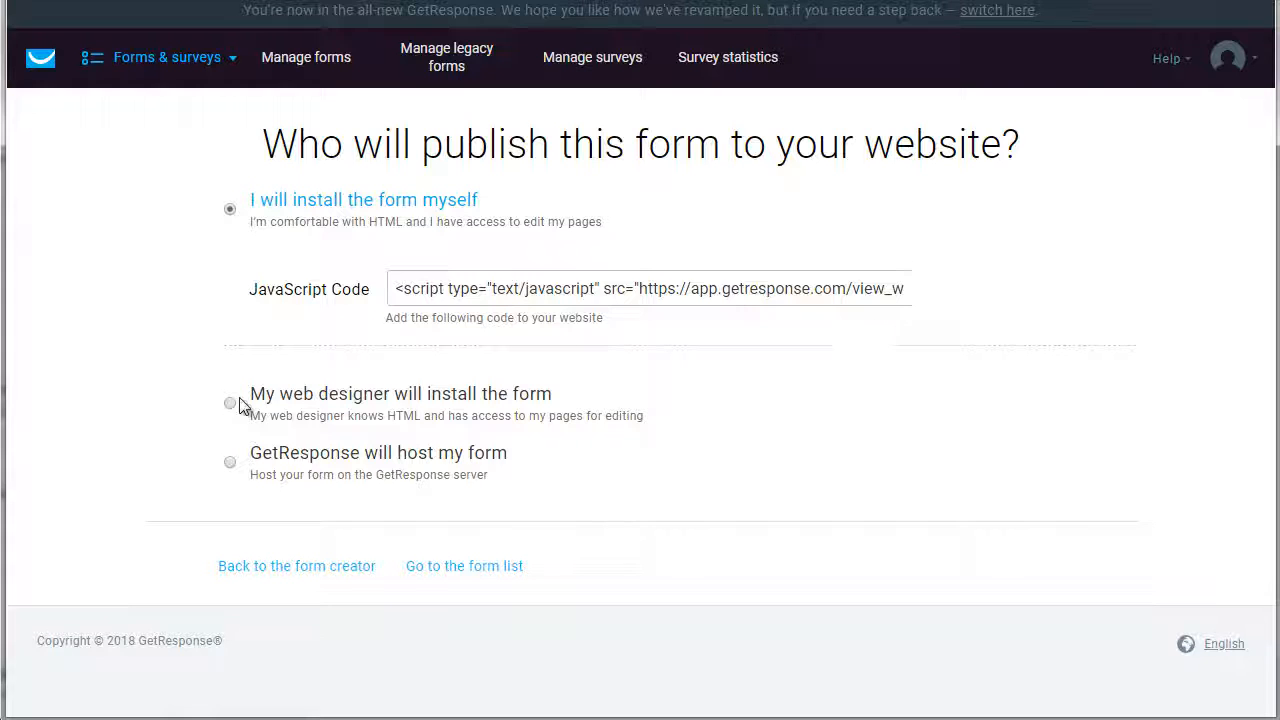
Step: Choose to have GetResponse host the form and copy the form link
{"action": "left_click", "coordinate": [238, 465]}
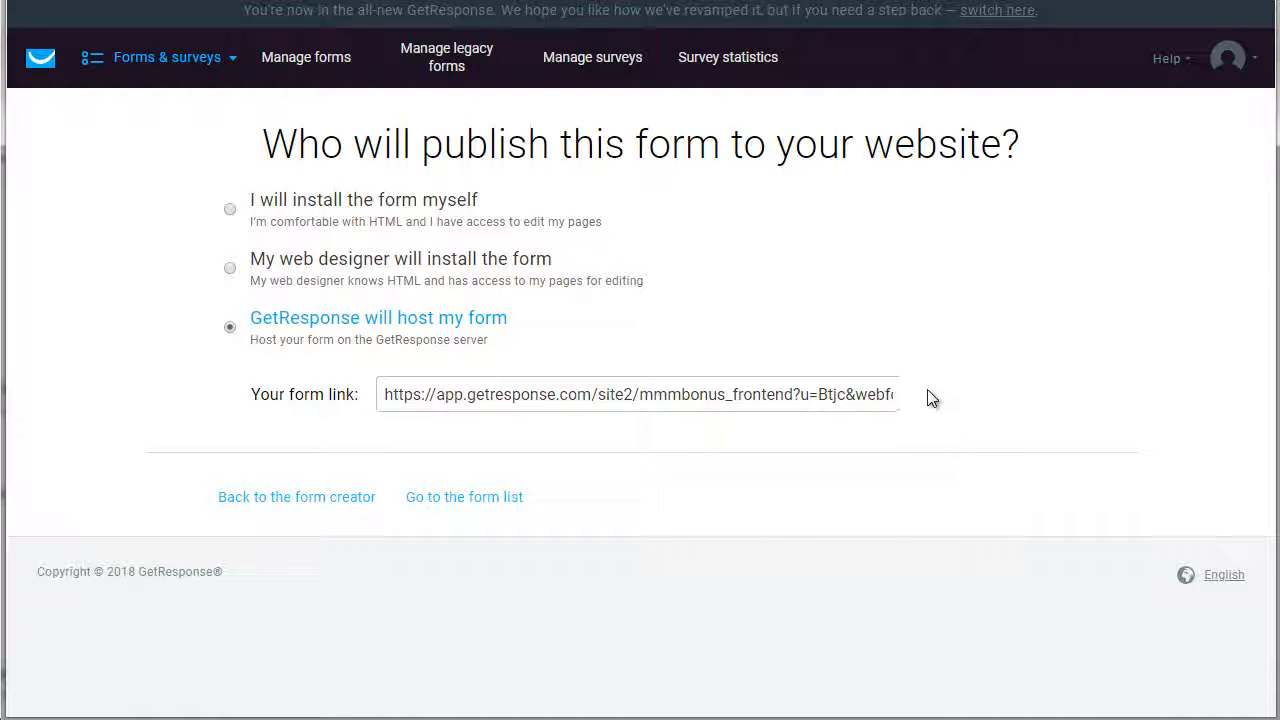
{"action": "left_click", "coordinate": [810, 394]}
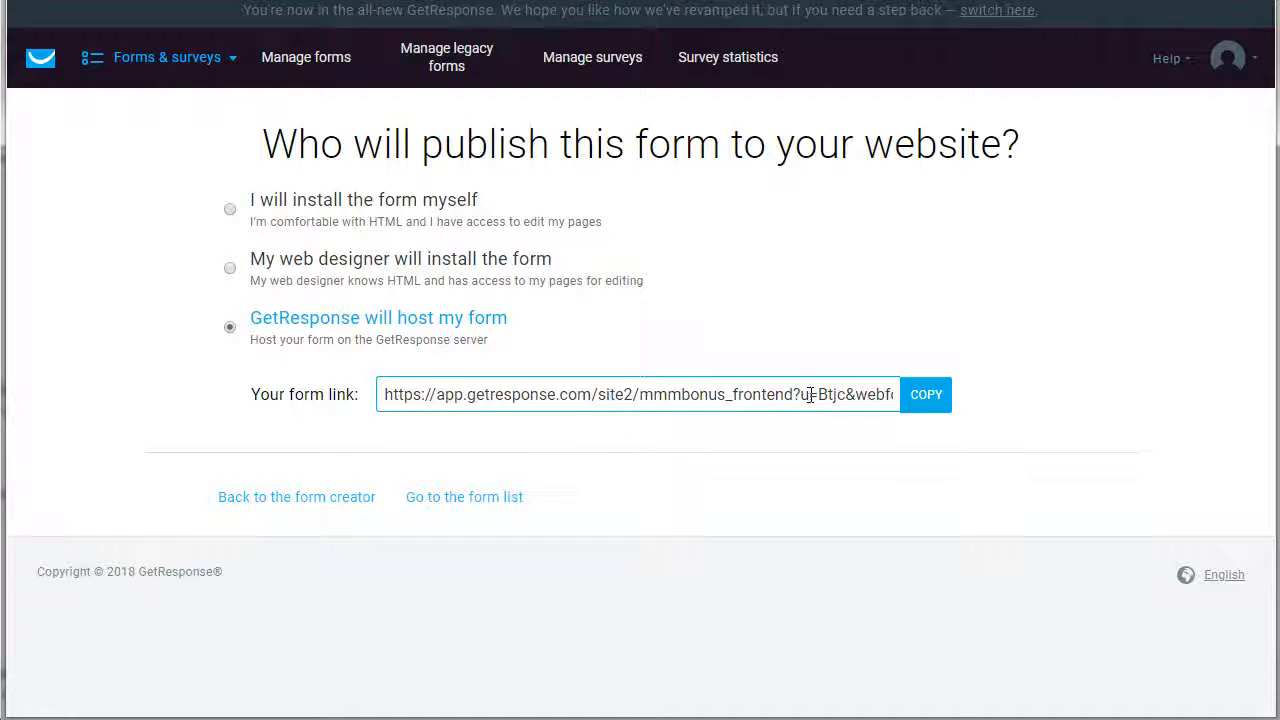
{"action": "left_click", "coordinate": [928, 396]}
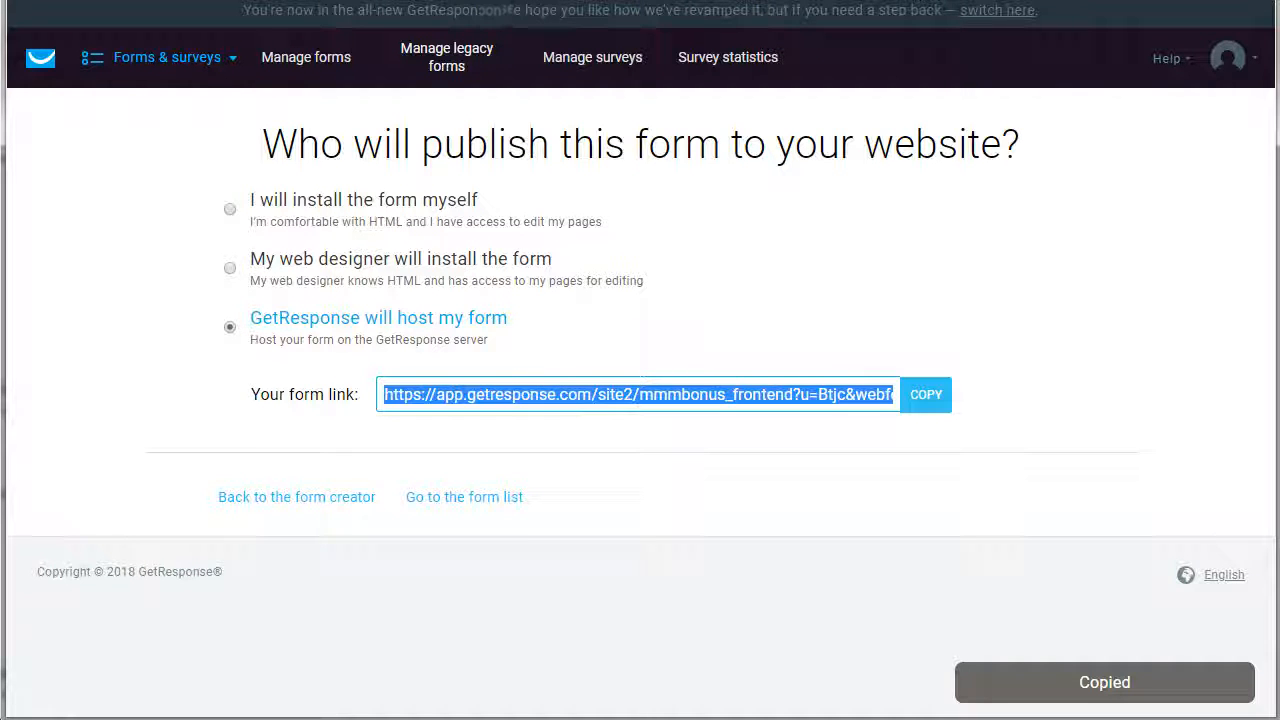